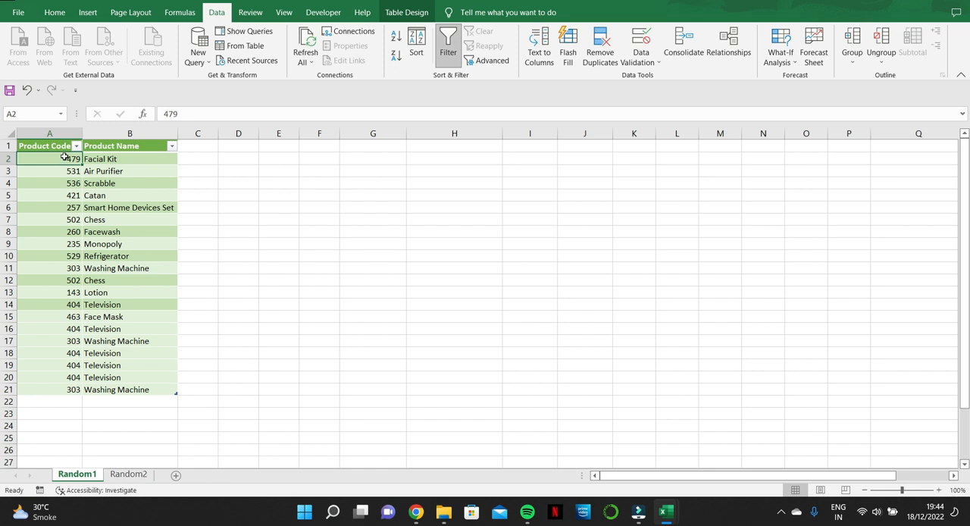
Step: Load the Random1 sheet's product table into Power Query and start a custom column named Random
{"action": "left_click", "coordinate": [235, 46]}
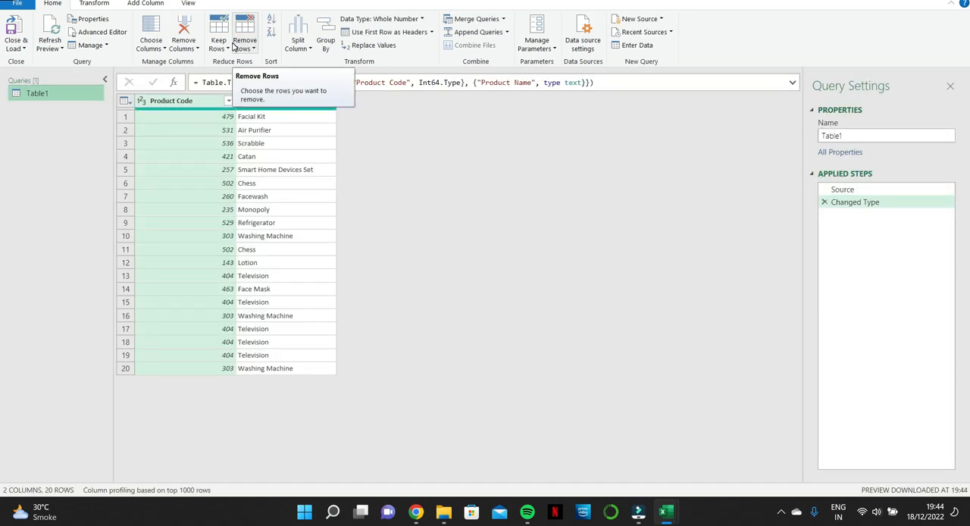
{"action": "left_click", "coordinate": [147, 4]}
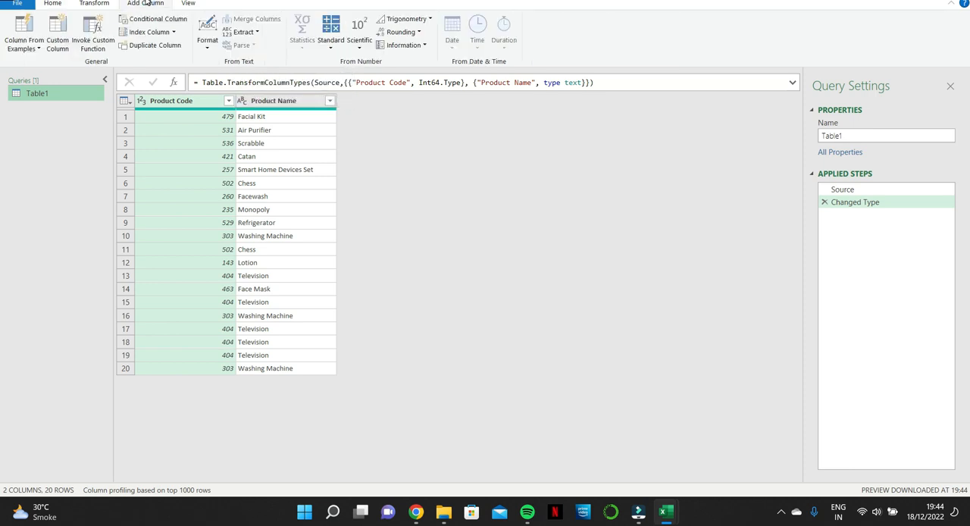
{"action": "left_click", "coordinate": [56, 29]}
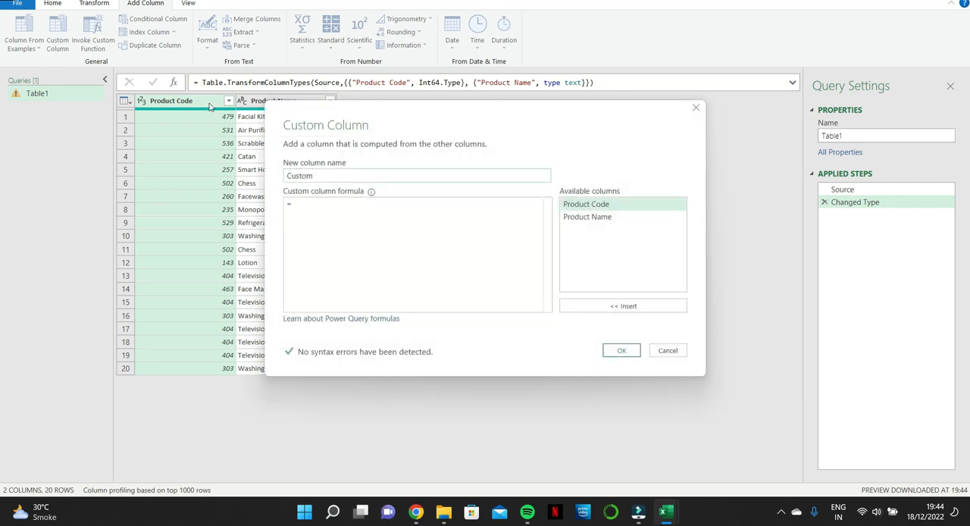
{"action": "double_click", "coordinate": [301, 176]}
{"action": "type", "text": "Random"}
{"action": "left_click", "coordinate": [303, 203]}
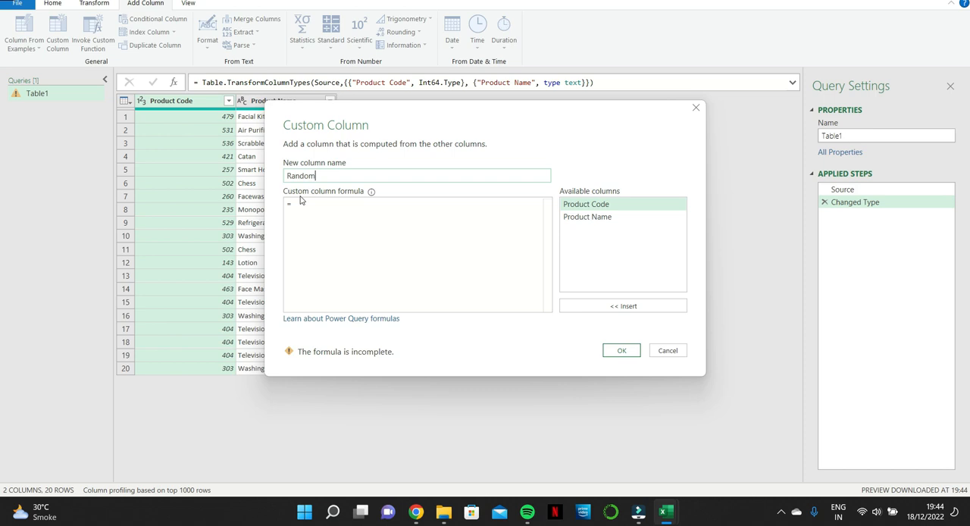
Step: Give the Random column the formula Number.Random() and add it to the query
{"action": "type", "text": "["}
{"action": "key", "text": "BackSpace"}
{"action": "type", "text": "N"}
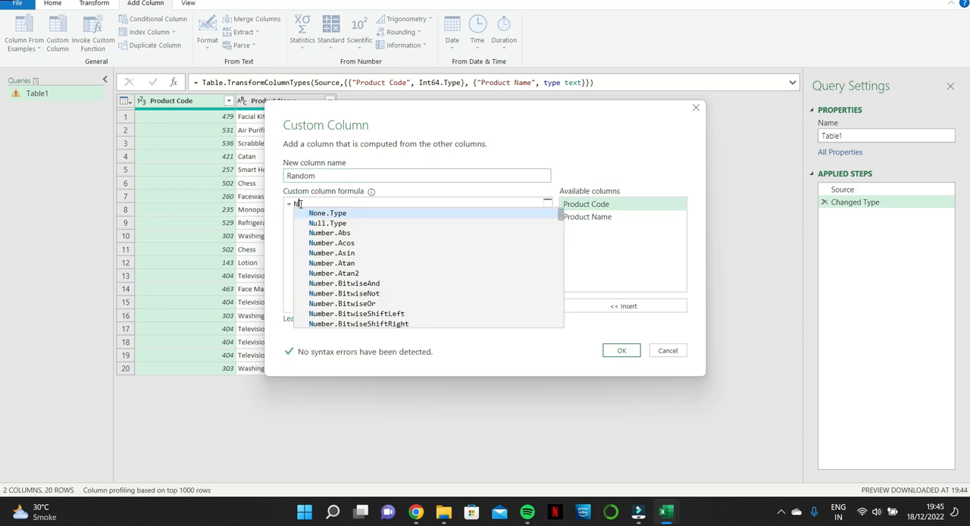
{"action": "type", "text": "umber.Random"}
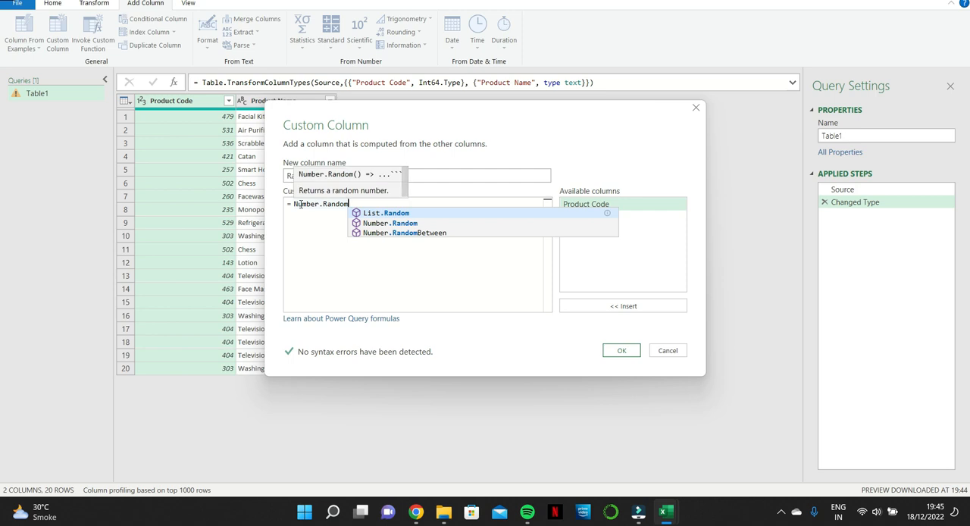
{"action": "type", "text": "()"}
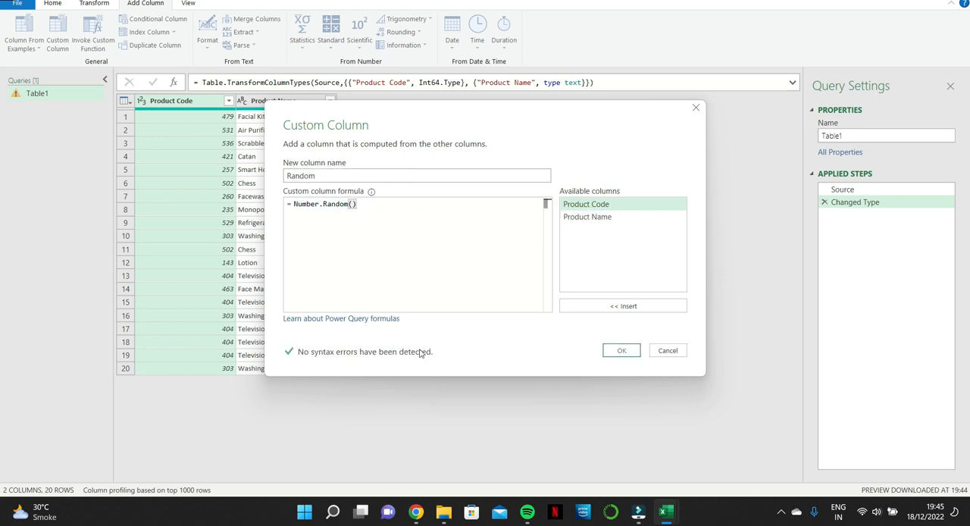
{"action": "left_click", "coordinate": [617, 351]}
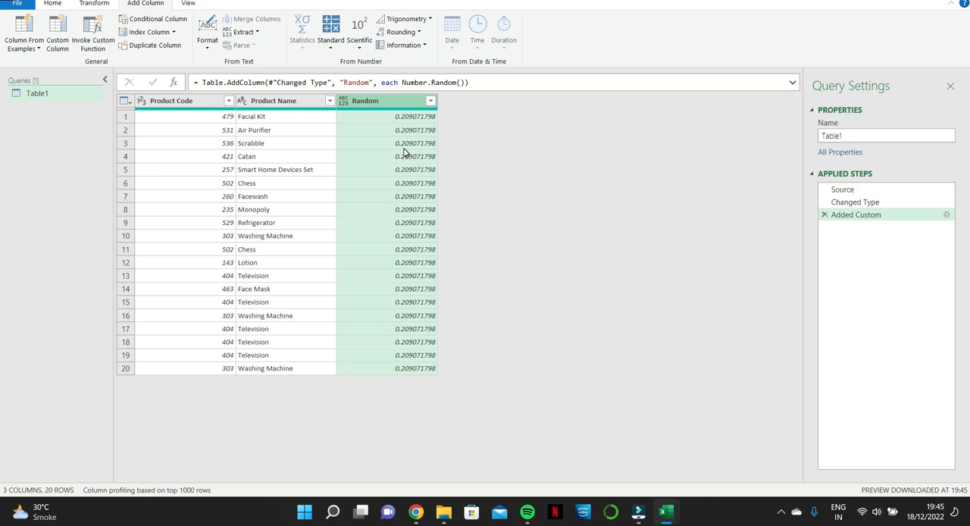
Step: Insert an index column starting from 0 after the Changed Type step, then return to the Added Custom step
{"action": "left_click", "coordinate": [884, 201]}
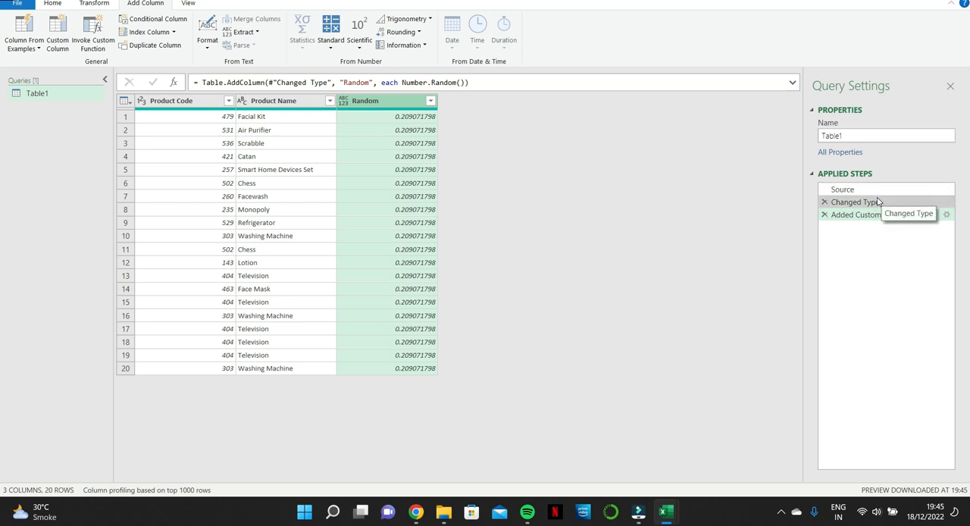
{"action": "left_click", "coordinate": [175, 32]}
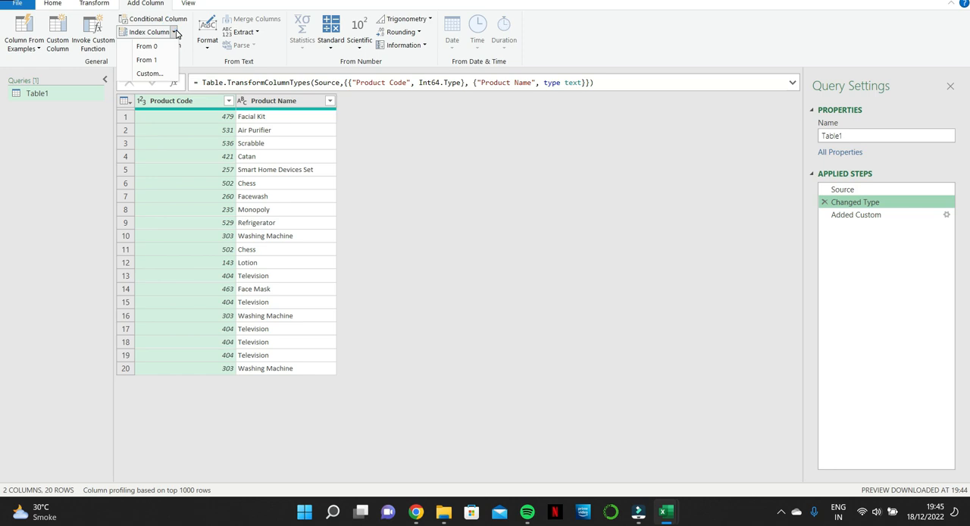
{"action": "left_click", "coordinate": [147, 48]}
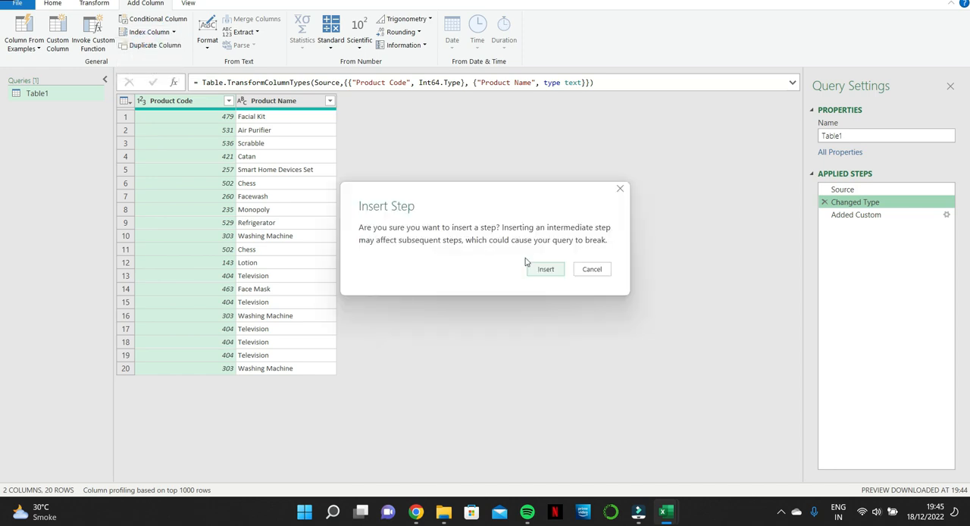
{"action": "left_click", "coordinate": [537, 268]}
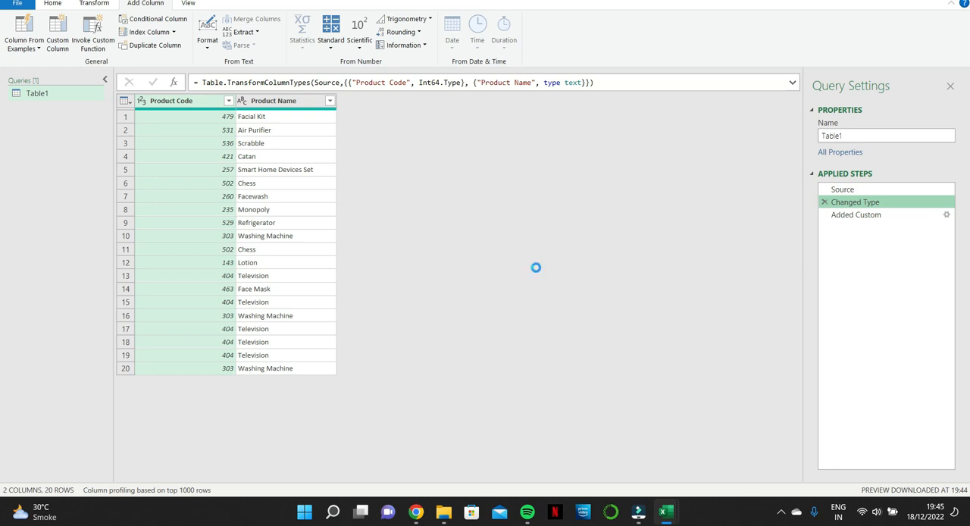
{"action": "left_click", "coordinate": [856, 227]}
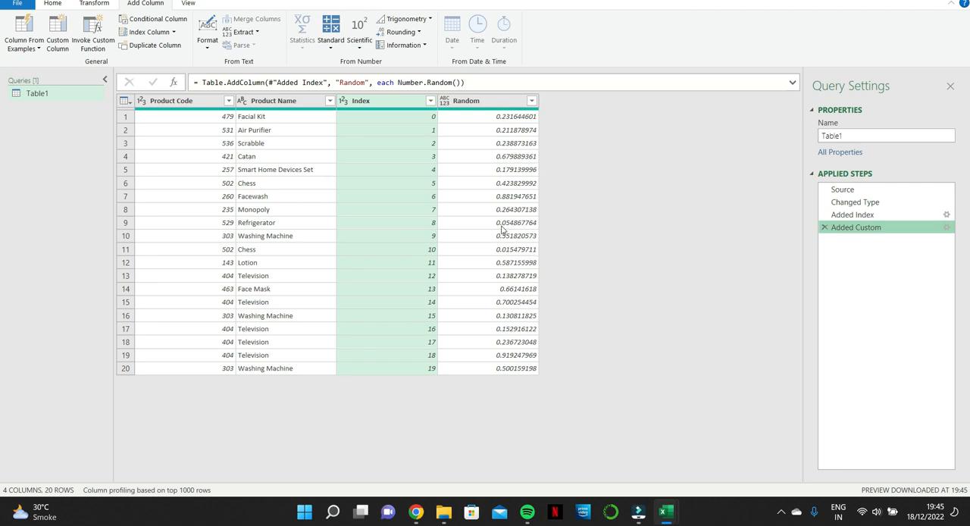
Step: Close the query and load it as a table into the existing worksheet at cell G1
{"action": "left_click", "coordinate": [17, 3]}
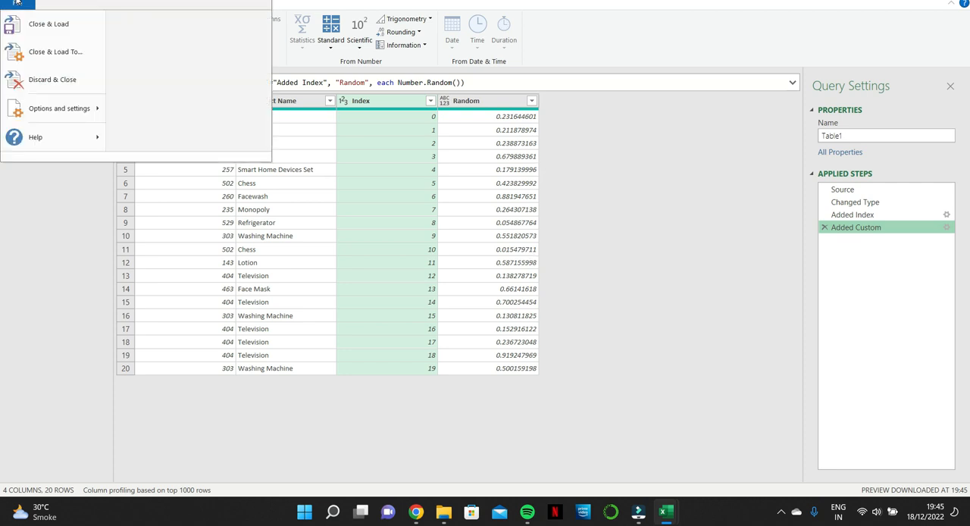
{"action": "left_click", "coordinate": [65, 54]}
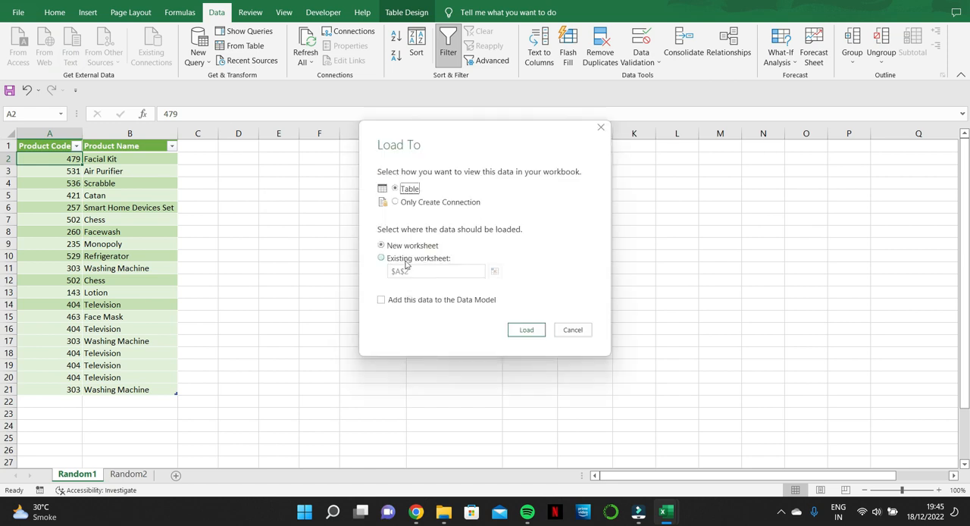
{"action": "left_click", "coordinate": [397, 261]}
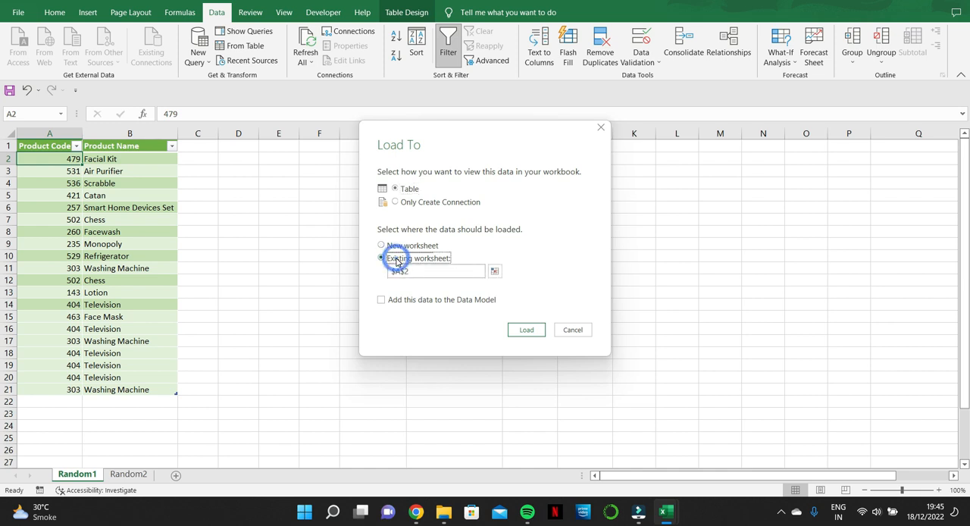
{"action": "left_click", "coordinate": [444, 271]}
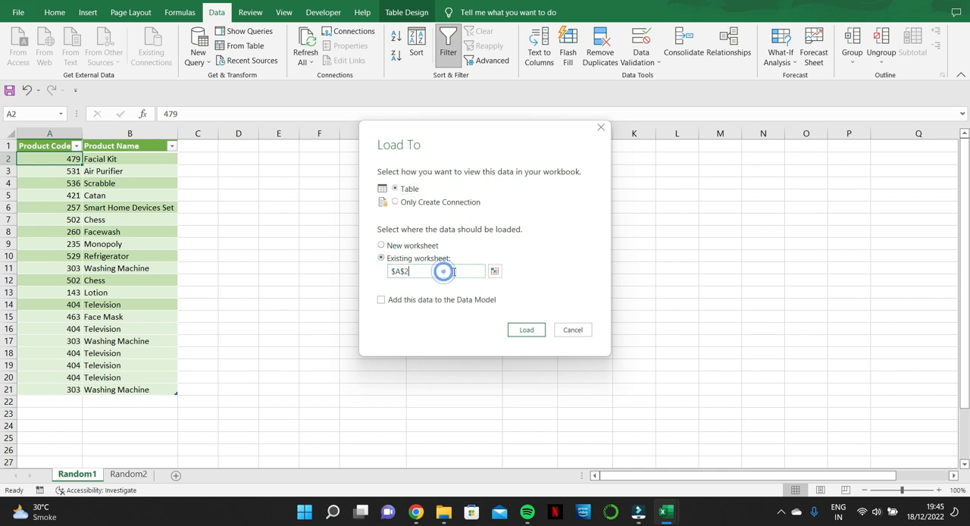
{"action": "left_click", "coordinate": [493, 270]}
{"action": "left_click", "coordinate": [355, 148]}
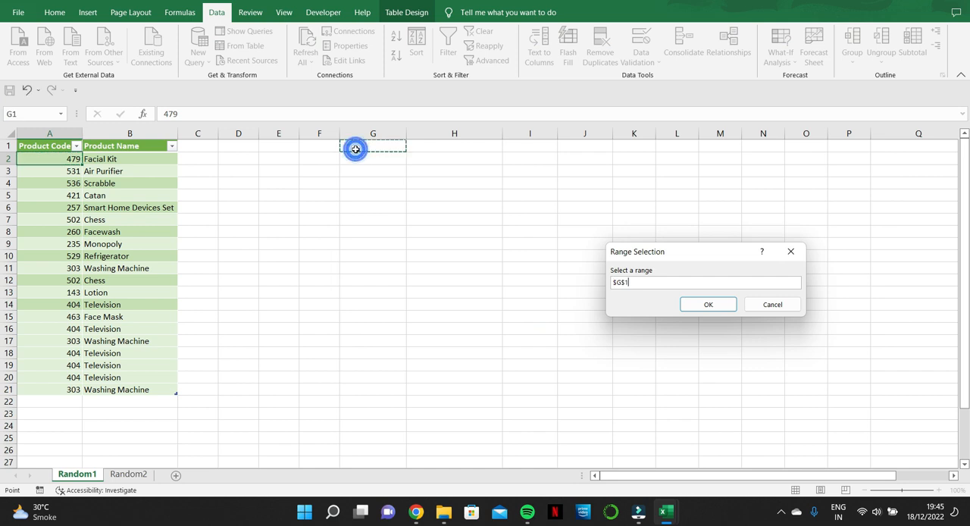
{"action": "left_click", "coordinate": [726, 306]}
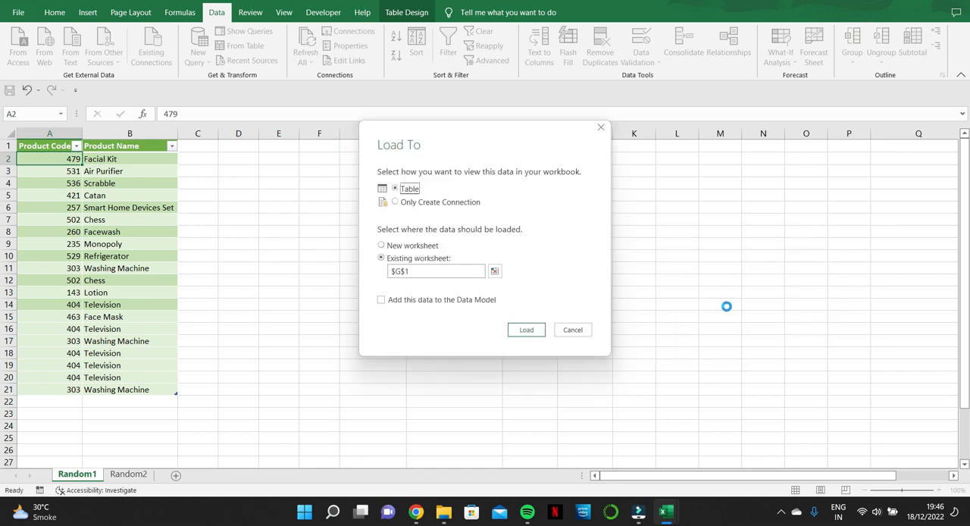
{"action": "left_click", "coordinate": [526, 330]}
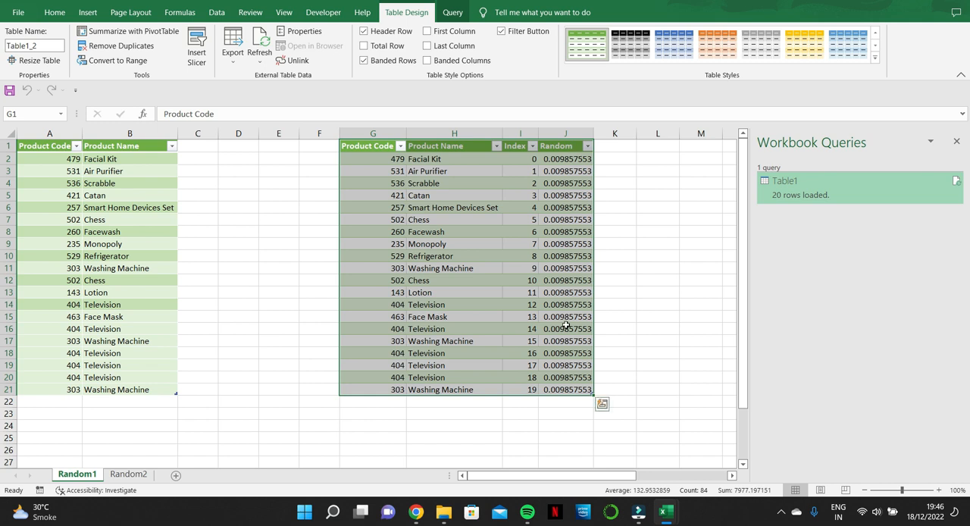
Step: Reopen the loaded query, add a second index column starting from 0 after Random, and close the editor keeping the changes
{"action": "left_click", "coordinate": [455, 13]}
{"action": "left_click", "coordinate": [12, 43]}
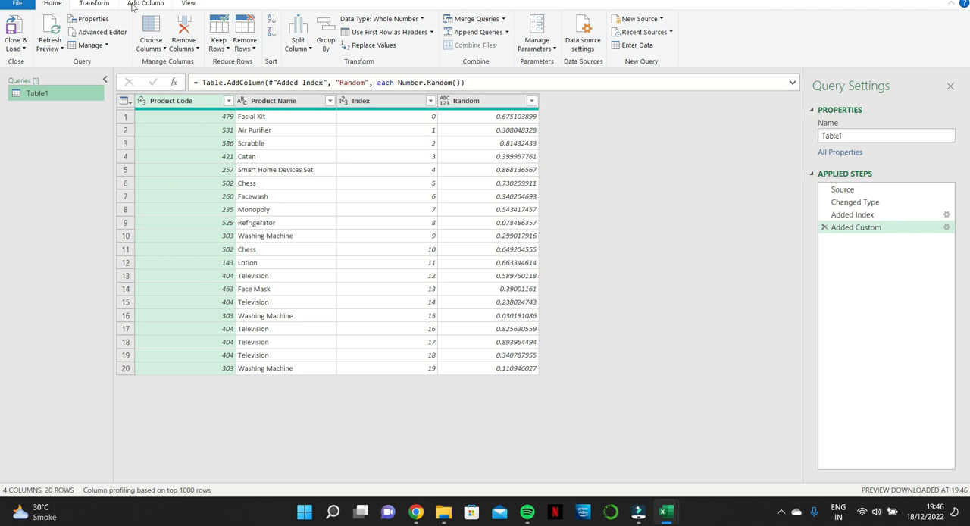
{"action": "left_click", "coordinate": [160, 4]}
{"action": "left_click", "coordinate": [173, 32]}
{"action": "left_click", "coordinate": [157, 47]}
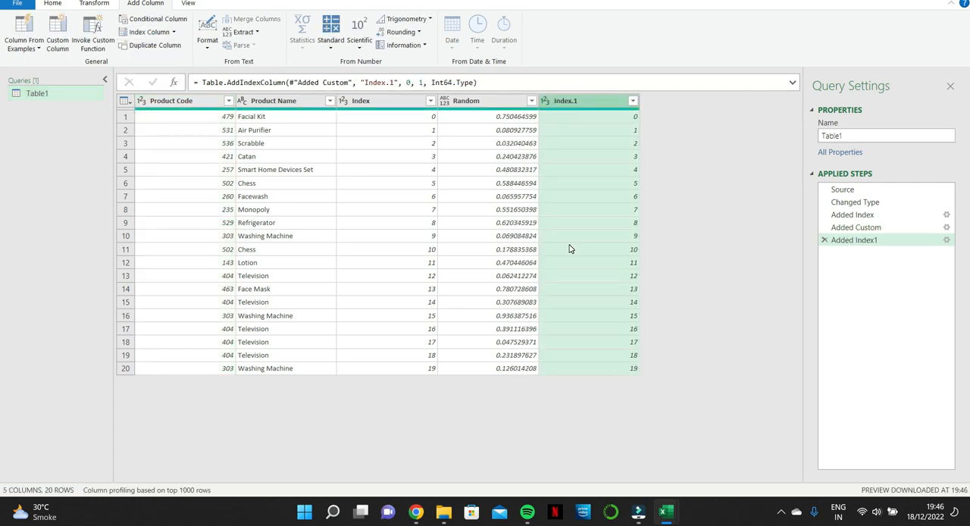
{"action": "left_click", "coordinate": [957, 1]}
{"action": "left_click", "coordinate": [502, 263]}
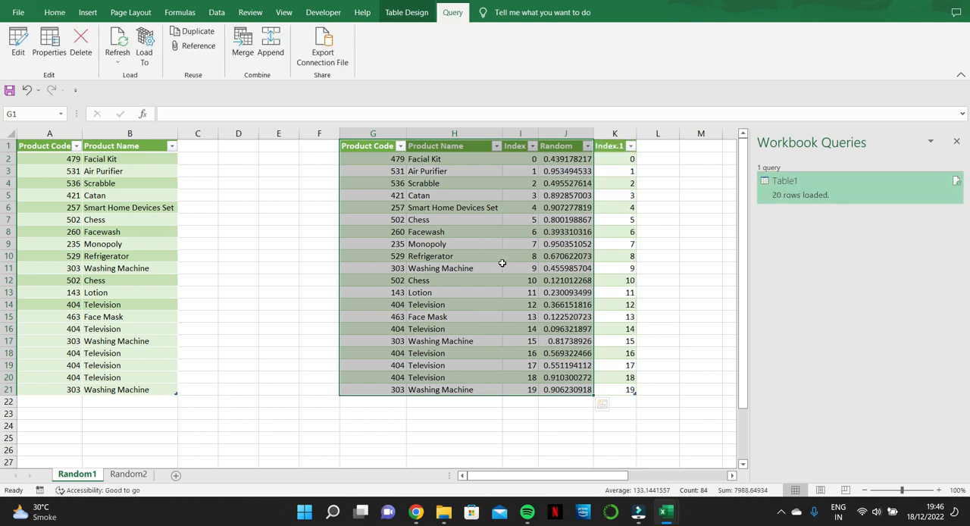
Step: Edit the query again to remove the Index and Index.1 columns, and close it keeping the changes
{"action": "left_click", "coordinate": [376, 148]}
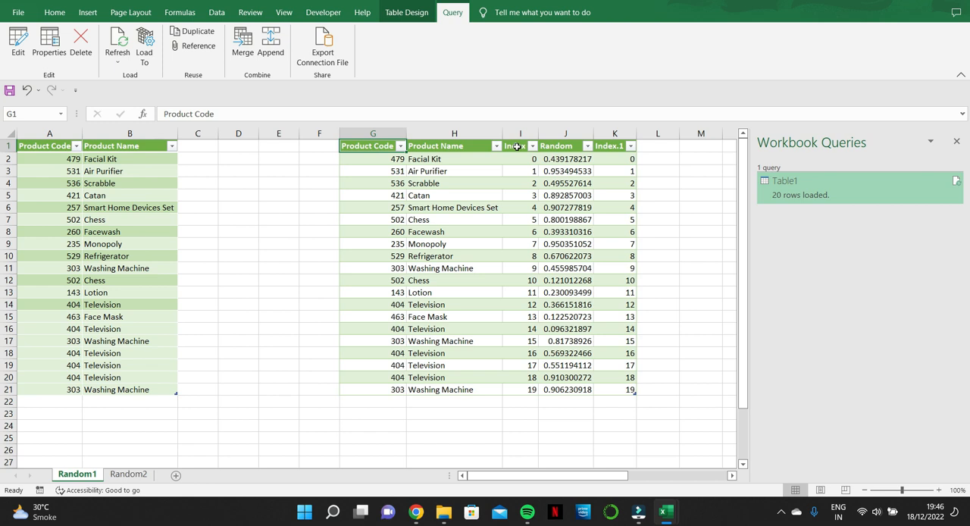
{"action": "left_click", "coordinate": [26, 47]}
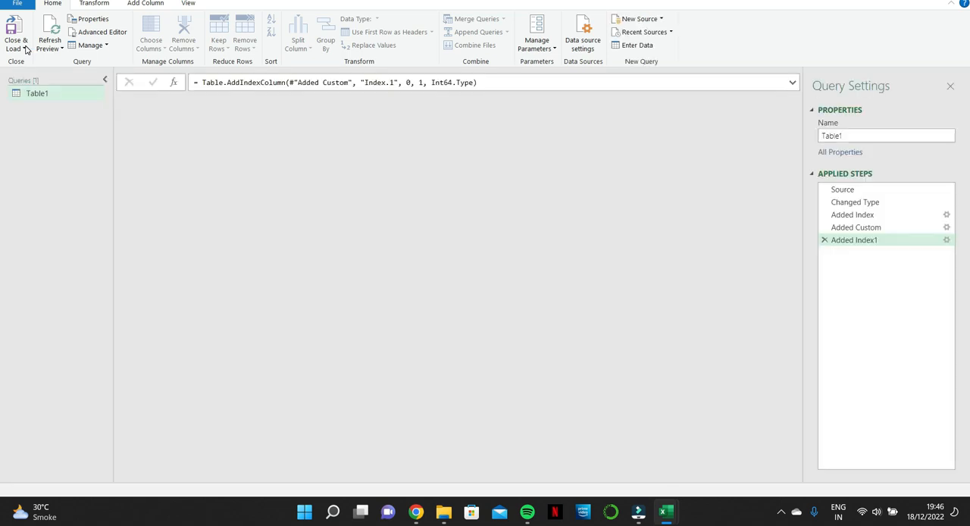
{"action": "left_click", "coordinate": [385, 101]}
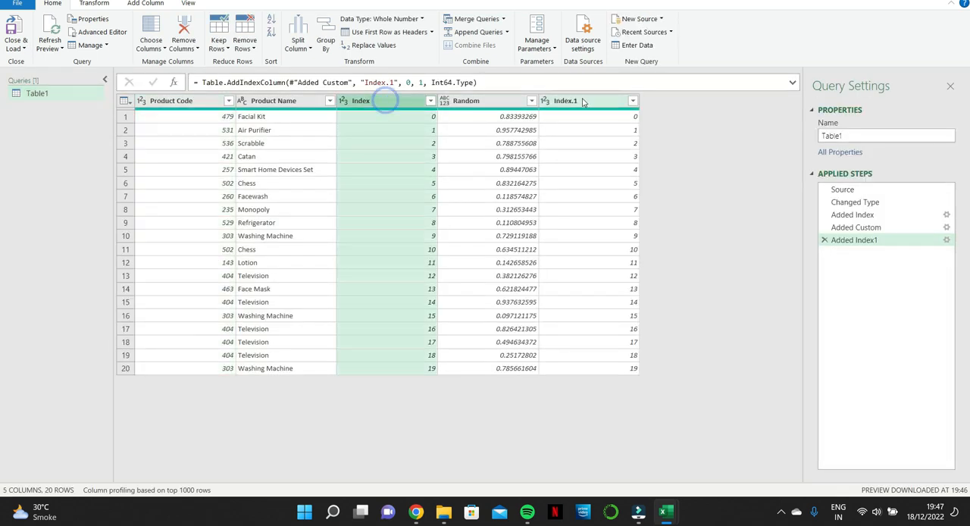
{"action": "left_click", "coordinate": [583, 102]}
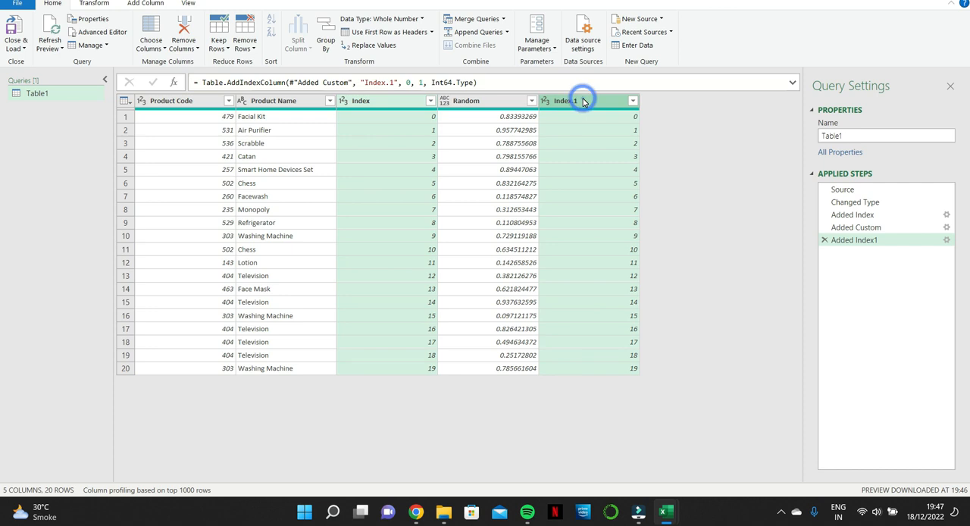
{"action": "right_click", "coordinate": [584, 102]}
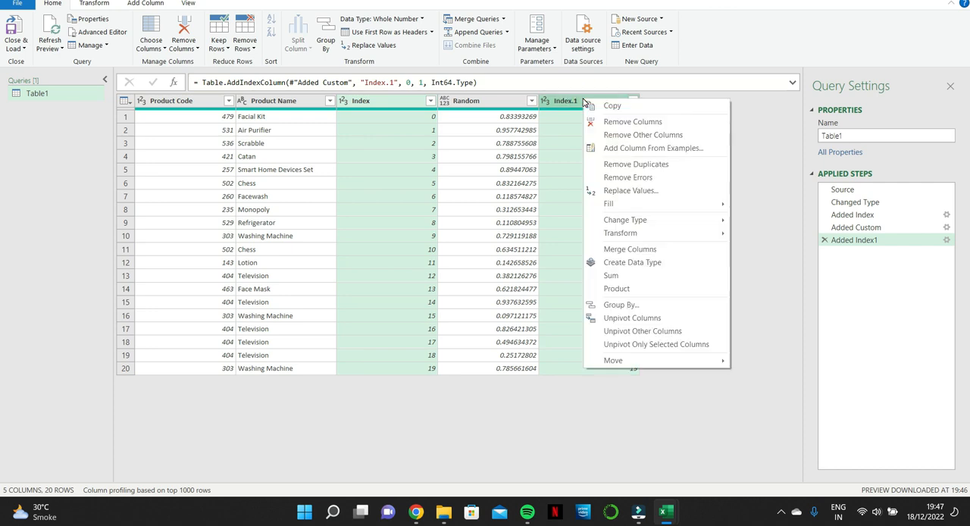
{"action": "left_click", "coordinate": [617, 122]}
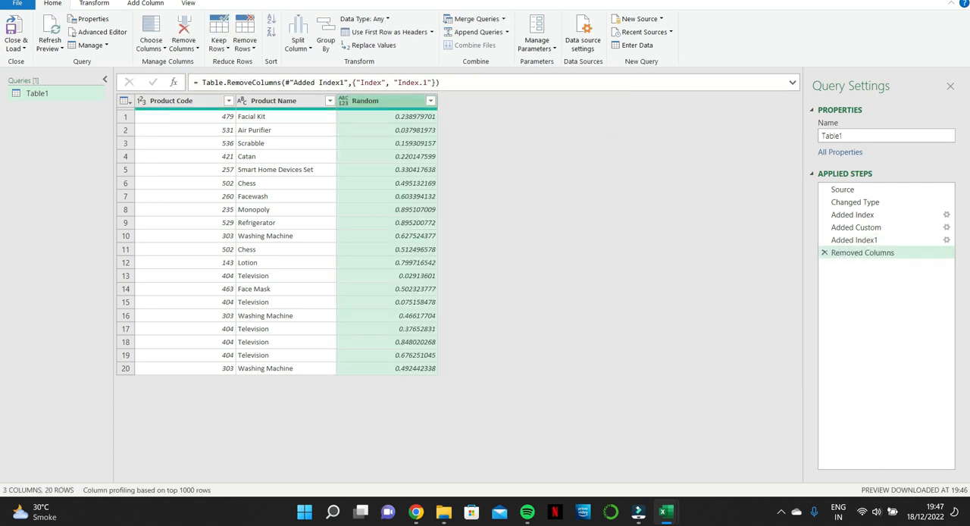
{"action": "left_click", "coordinate": [497, 260]}
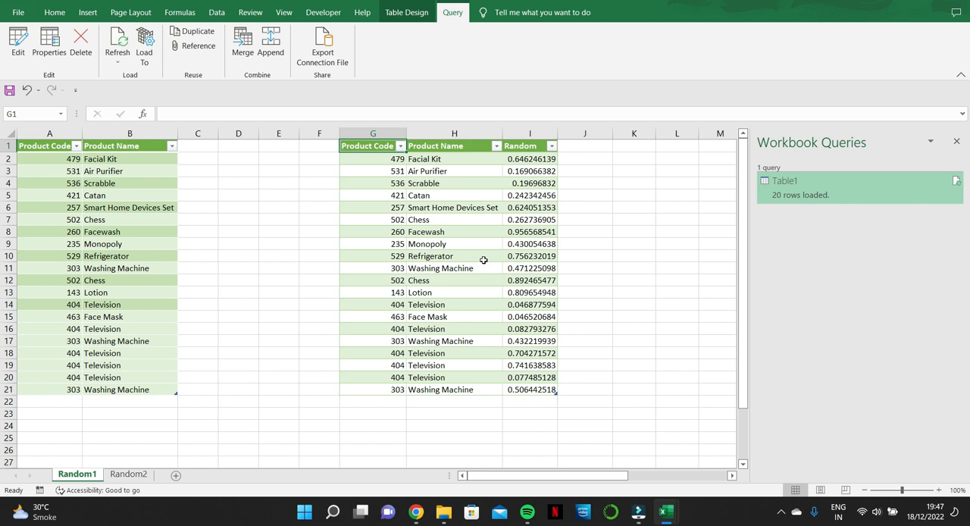
Step: Load the product table on the Random2 sheet into Power Query
{"action": "left_click", "coordinate": [123, 475]}
{"action": "left_click", "coordinate": [216, 13]}
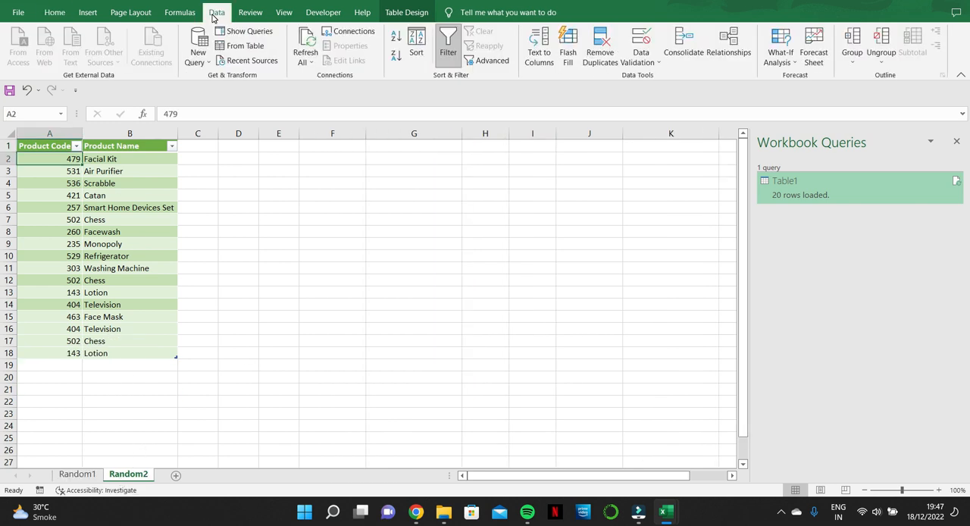
{"action": "left_click", "coordinate": [239, 46]}
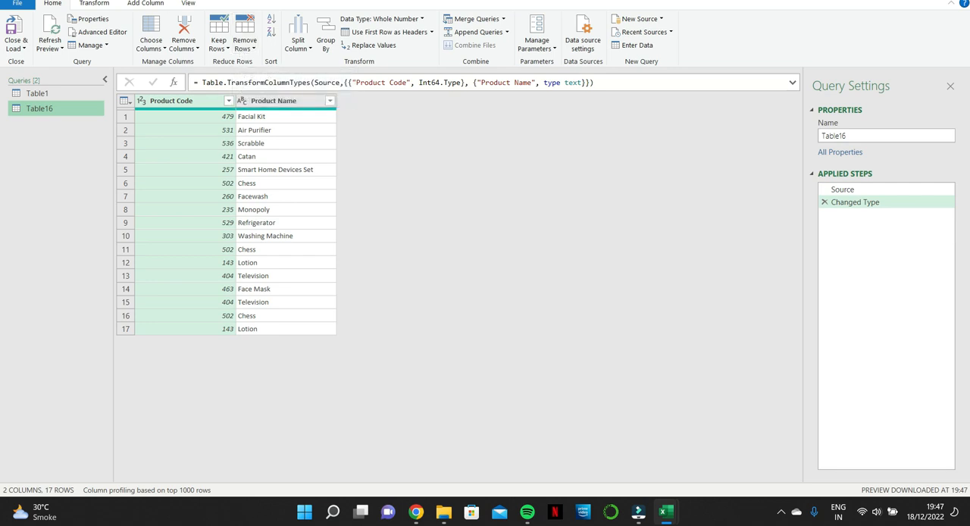
Step: Start a custom column in the product query and name it Random
{"action": "left_click", "coordinate": [139, 4]}
{"action": "left_click", "coordinate": [62, 28]}
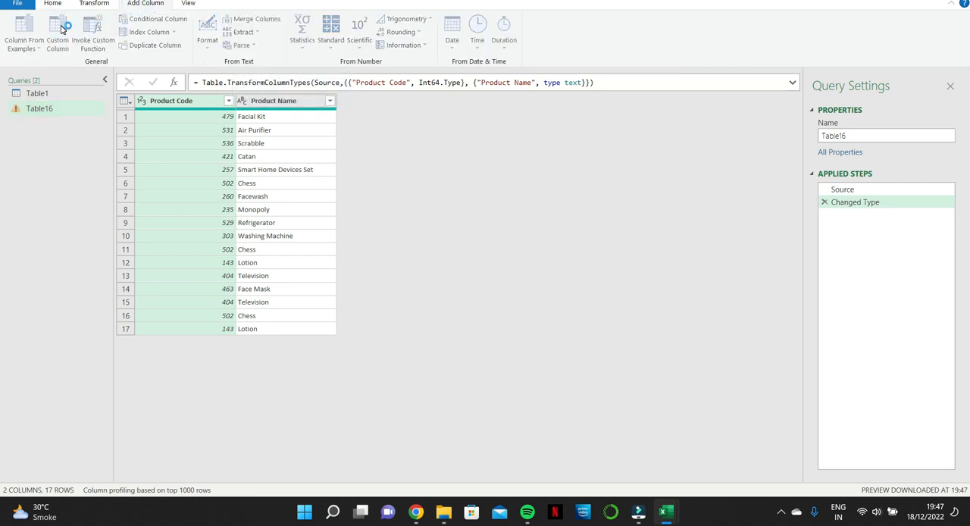
{"action": "double_click", "coordinate": [306, 175]}
{"action": "type", "text": "Rando"}
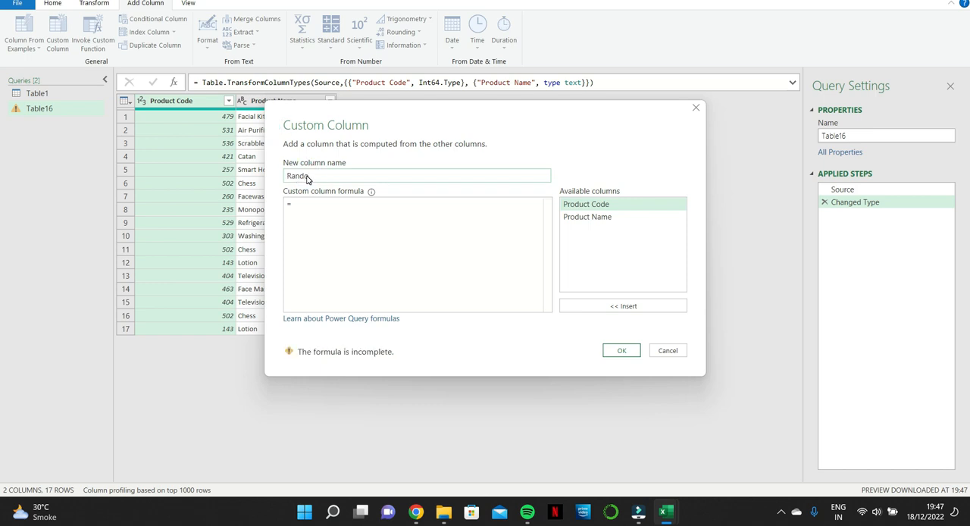
{"action": "type", "text": "m"}
Step: Enter Number.RandomBetween as the function in the custom column formula, removing the duplicated "Number" text
{"action": "left_click", "coordinate": [311, 204]}
{"action": "type", "text": "Nu"}
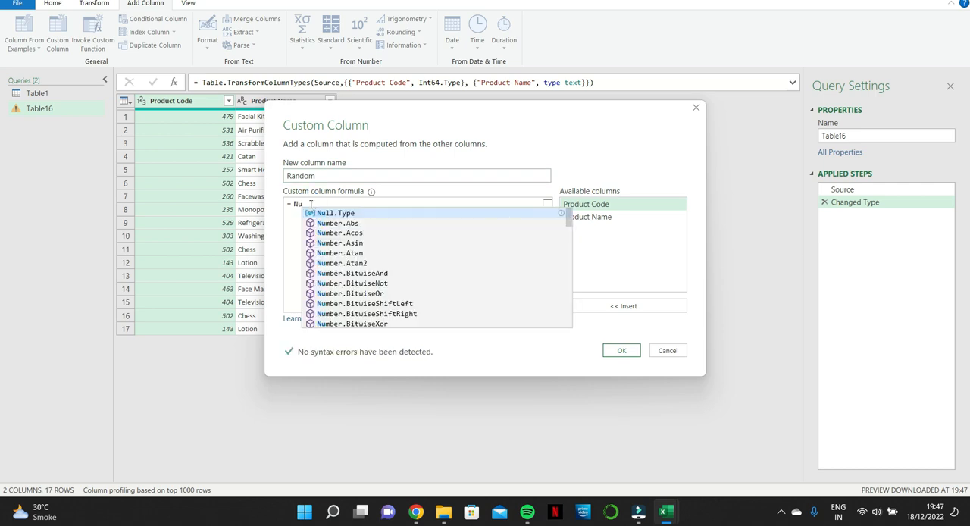
{"action": "type", "text": "mber."}
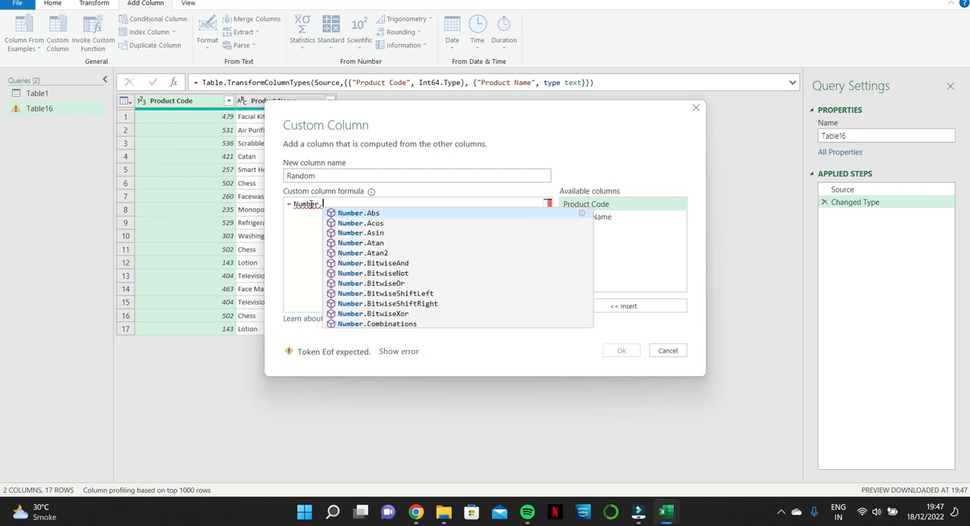
{"action": "type", "text": "Random"}
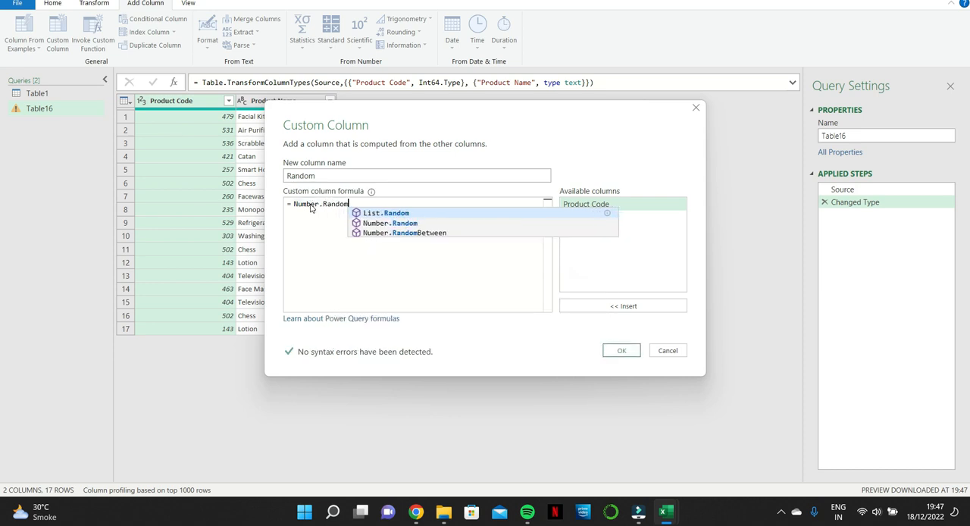
{"action": "left_click", "coordinate": [400, 233]}
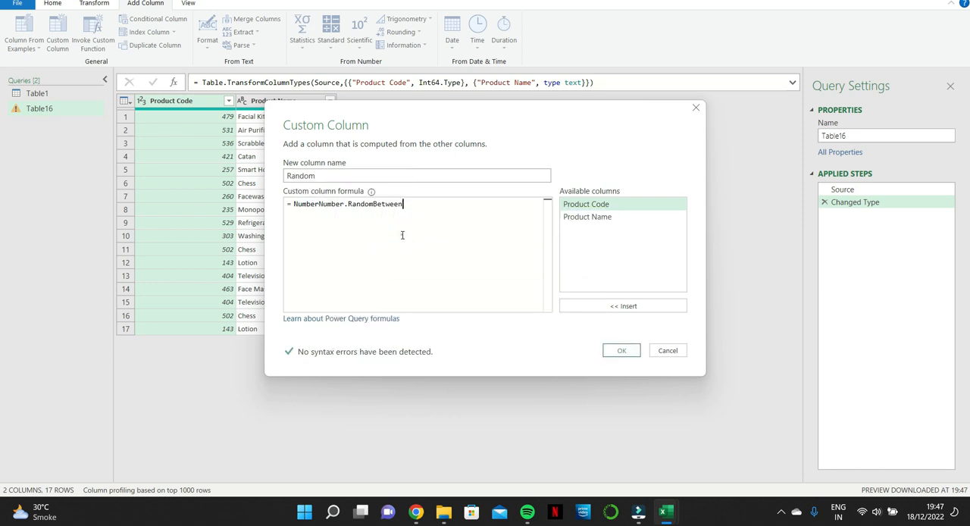
{"action": "left_click", "coordinate": [316, 203]}
{"action": "left_click_drag", "start_coordinate": [315, 203], "coordinate": [293, 205]}
{"action": "key", "text": "BackSpace"}
Step: Complete the formula with the arguments (1,10) to add the Random column, and set its data type to Whole Number
{"action": "left_click", "coordinate": [388, 205]}
{"action": "type", "text": "("}
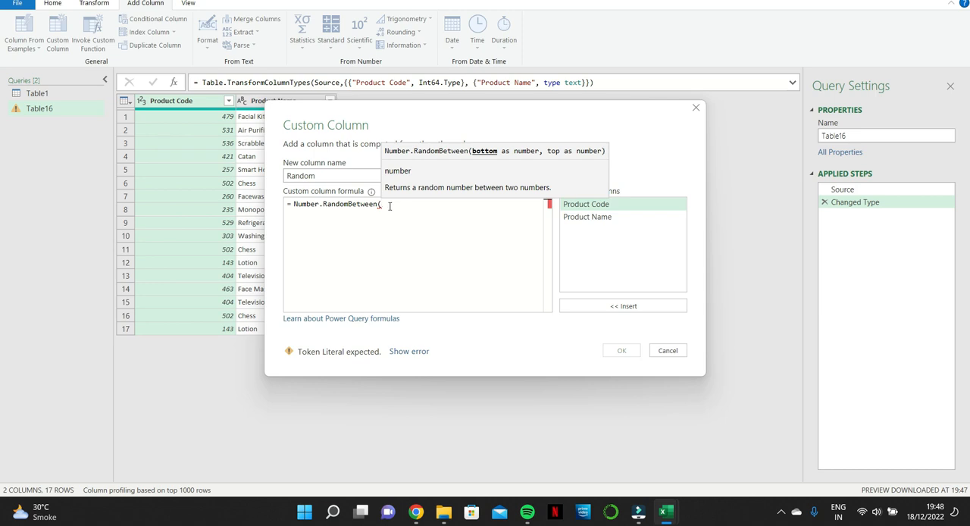
{"action": "type", "text": "1,"}
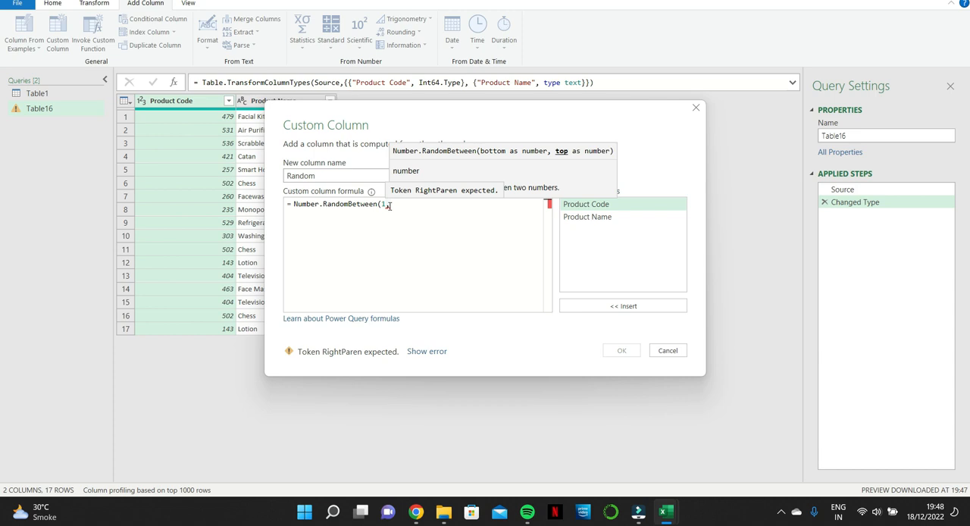
{"action": "type", "text": "10"}
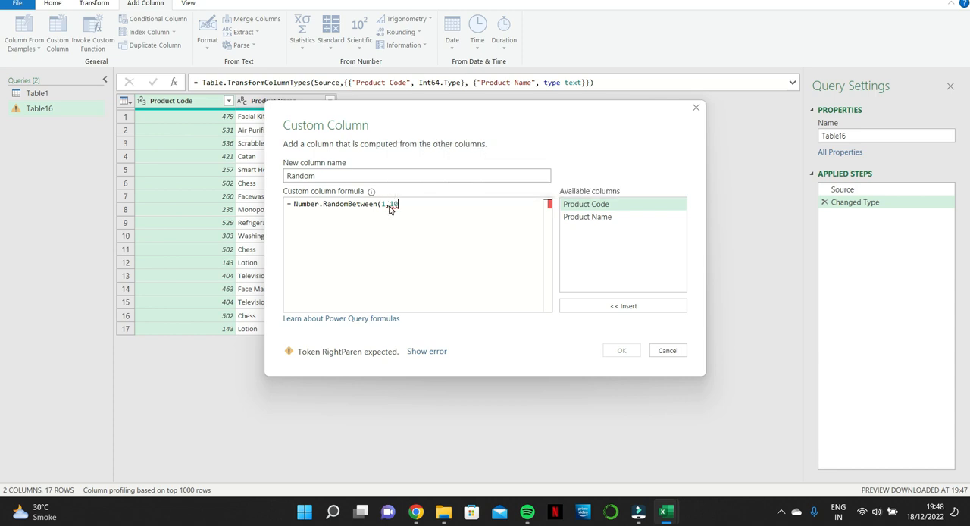
{"action": "type", "text": ")"}
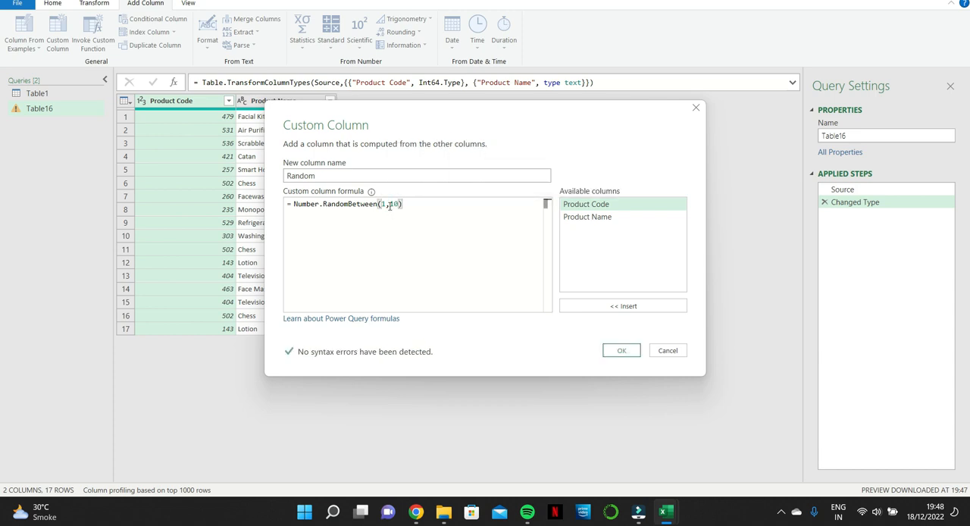
{"action": "left_click", "coordinate": [621, 350]}
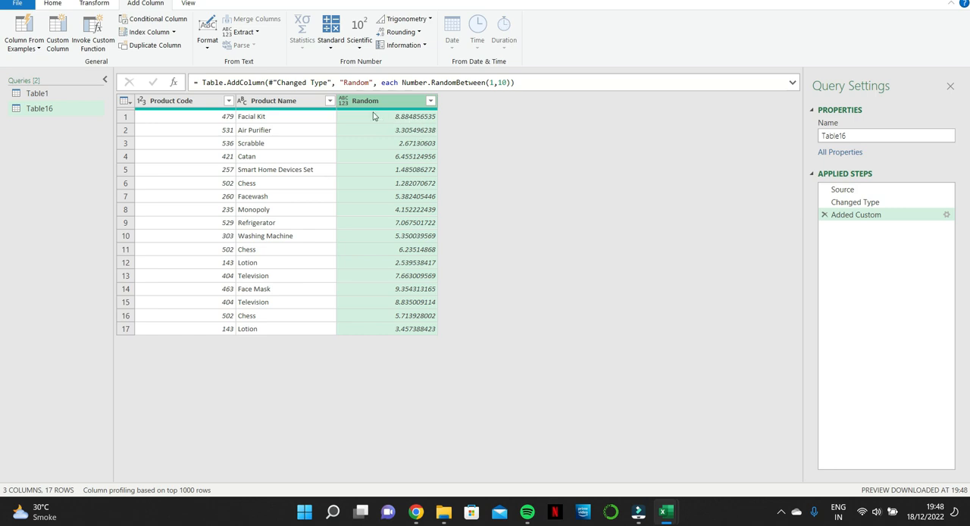
{"action": "left_click", "coordinate": [343, 101]}
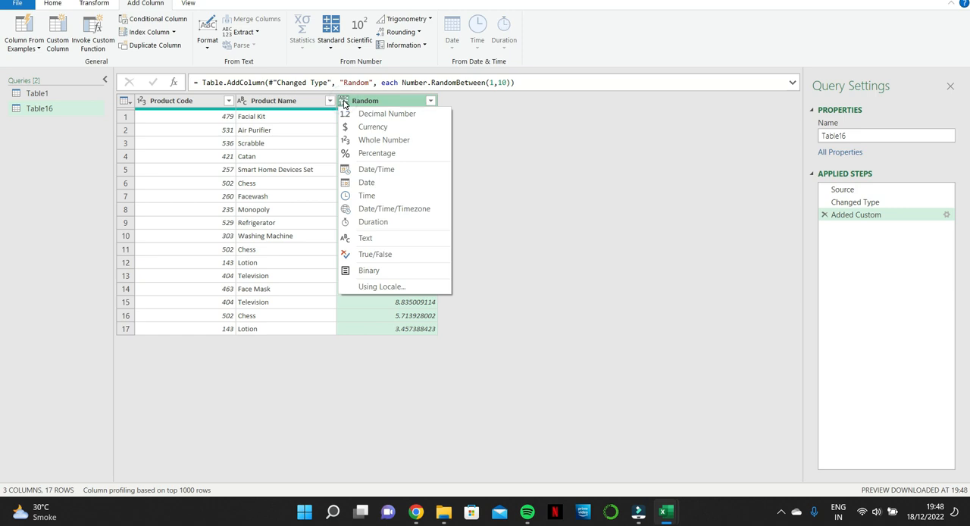
{"action": "left_click", "coordinate": [380, 140]}
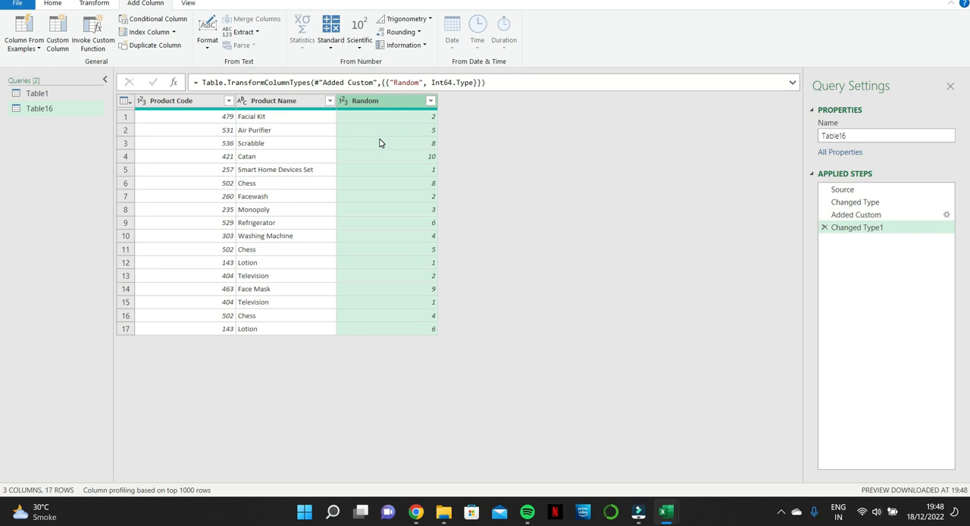
Step: Close the query and load it as a table into the existing Random2 worksheet at cell F1
{"action": "left_click", "coordinate": [15, 3]}
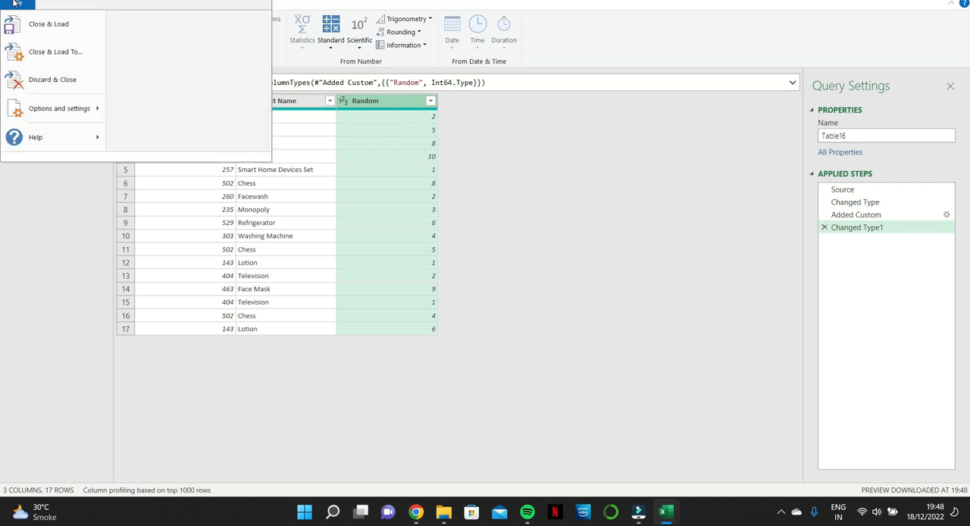
{"action": "left_click", "coordinate": [49, 53]}
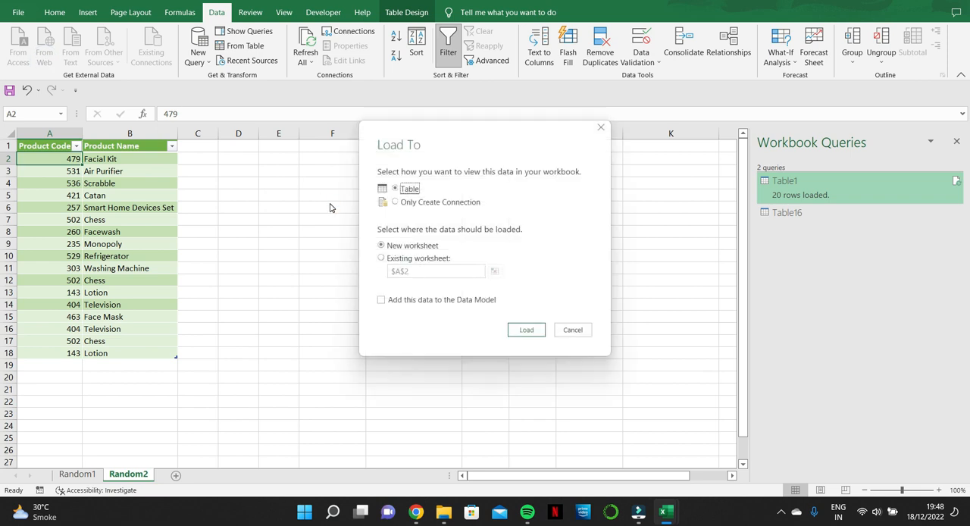
{"action": "left_click", "coordinate": [409, 260]}
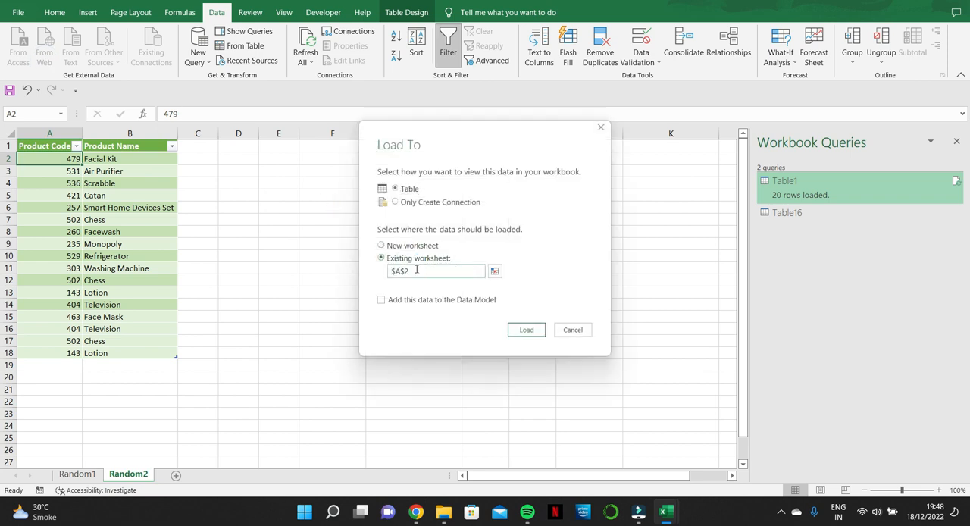
{"action": "left_click", "coordinate": [494, 270]}
{"action": "left_click", "coordinate": [331, 143]}
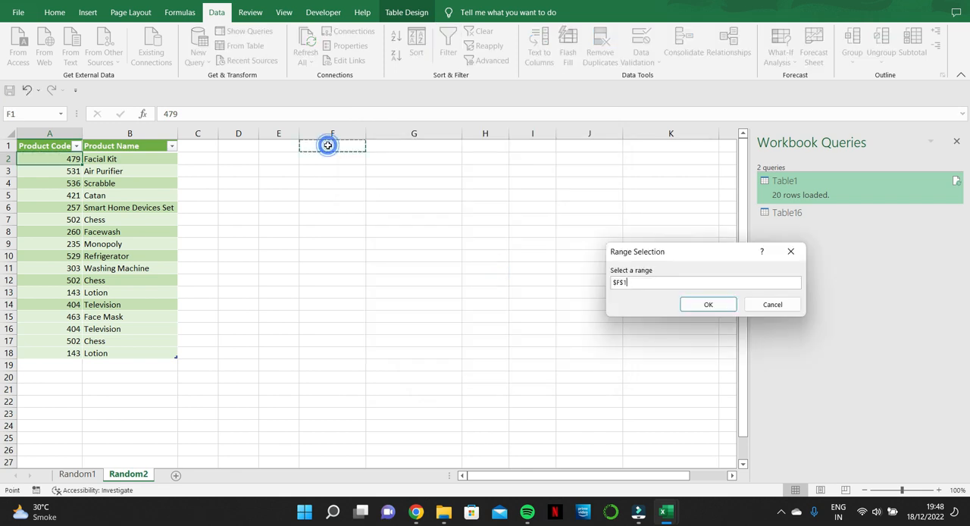
{"action": "left_click", "coordinate": [705, 305]}
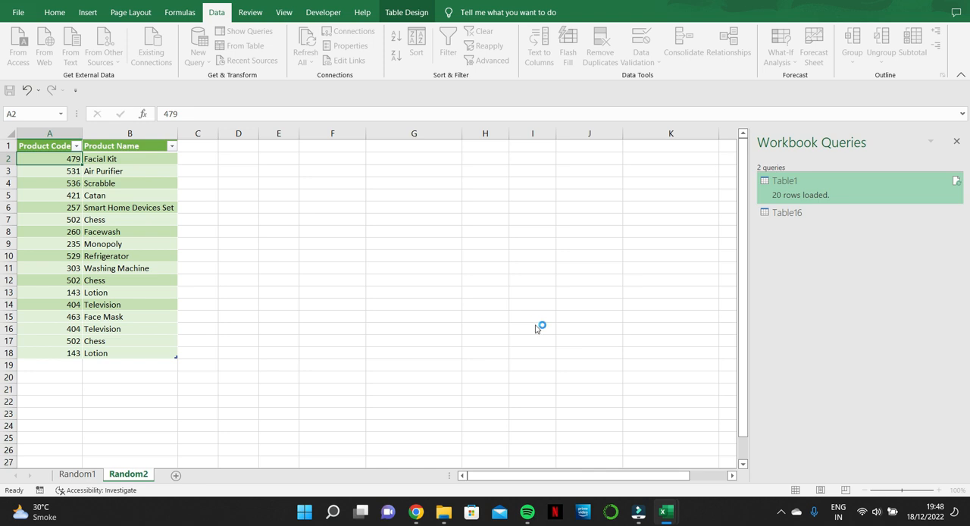
{"action": "left_click", "coordinate": [526, 332]}
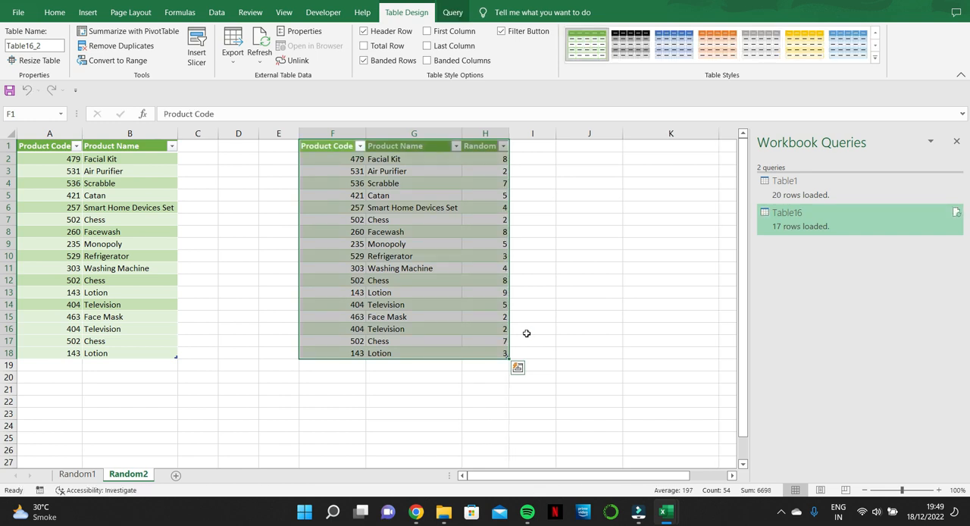
Step: Copy the Television and Chess rows in A16:B17 and paste them directly below the source table at A19
{"action": "left_click", "coordinate": [34, 330]}
{"action": "key", "text": "shift+Right"}
{"action": "key", "text": "shift+Down"}
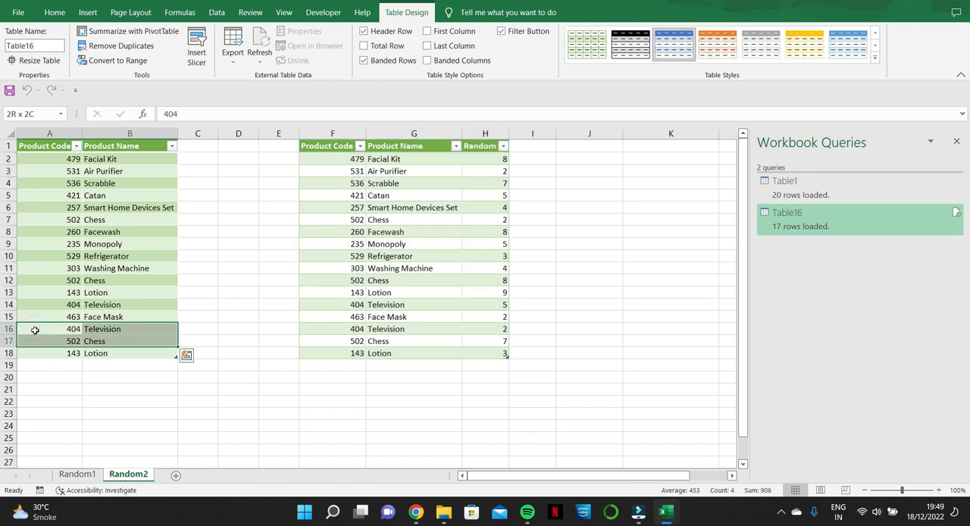
{"action": "key", "text": "ctrl+c"}
{"action": "key", "text": "Down"}
{"action": "key", "text": "Down"}
{"action": "key", "text": "Down"}
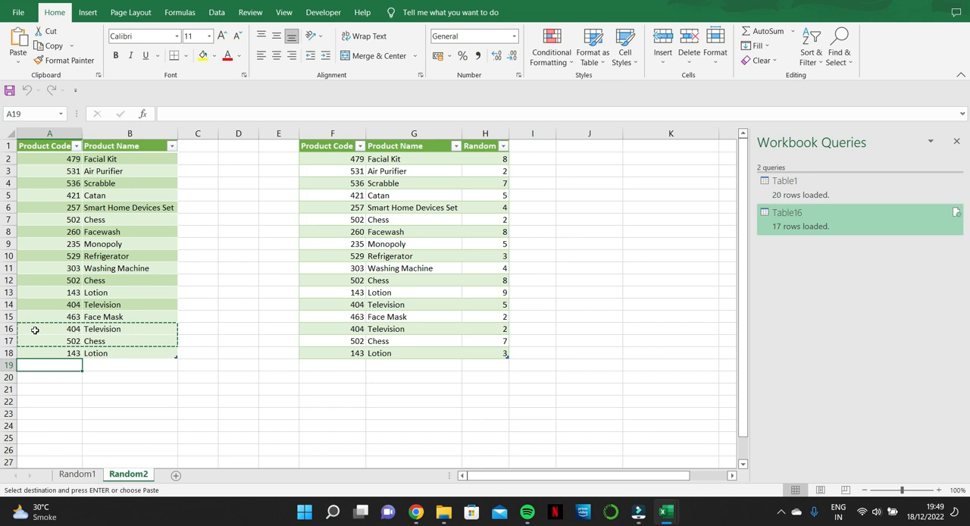
{"action": "key", "text": "ctrl+v"}
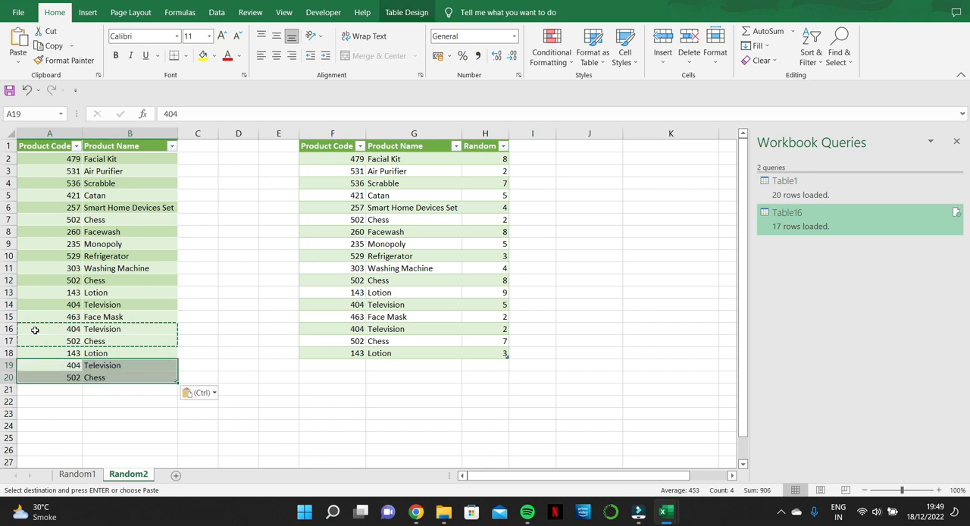
Step: Refresh the loaded query table twice to bring in the added rows and regenerate the random numbers
{"action": "right_click", "coordinate": [356, 196]}
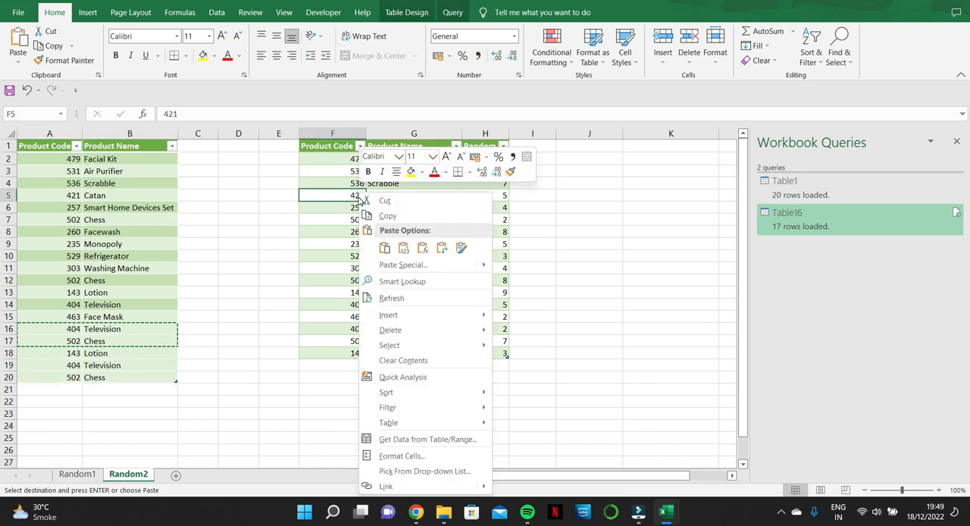
{"action": "left_click", "coordinate": [406, 299]}
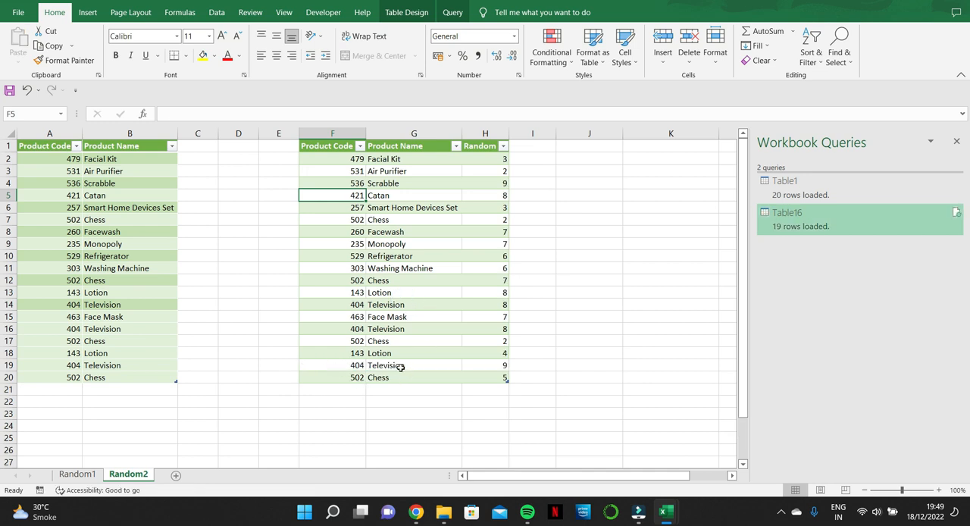
{"action": "right_click", "coordinate": [404, 207]}
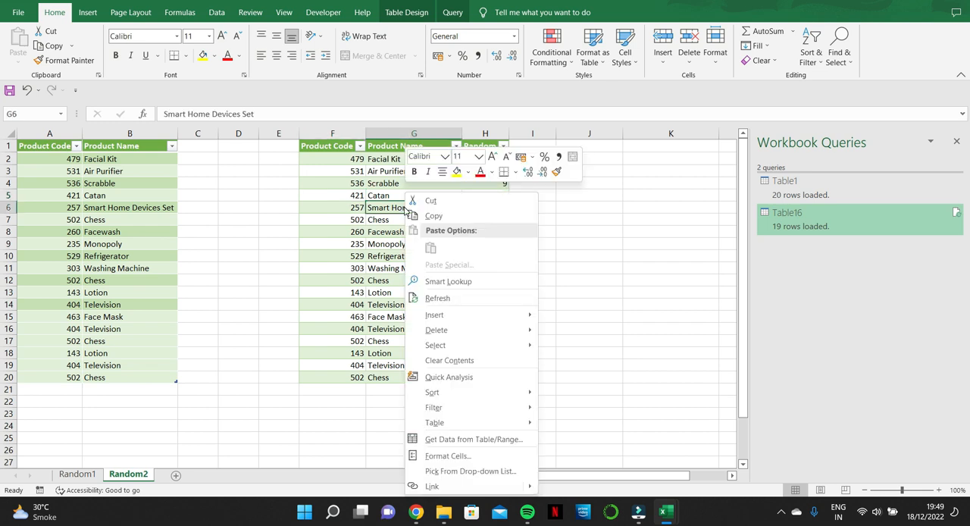
{"action": "left_click", "coordinate": [445, 301]}
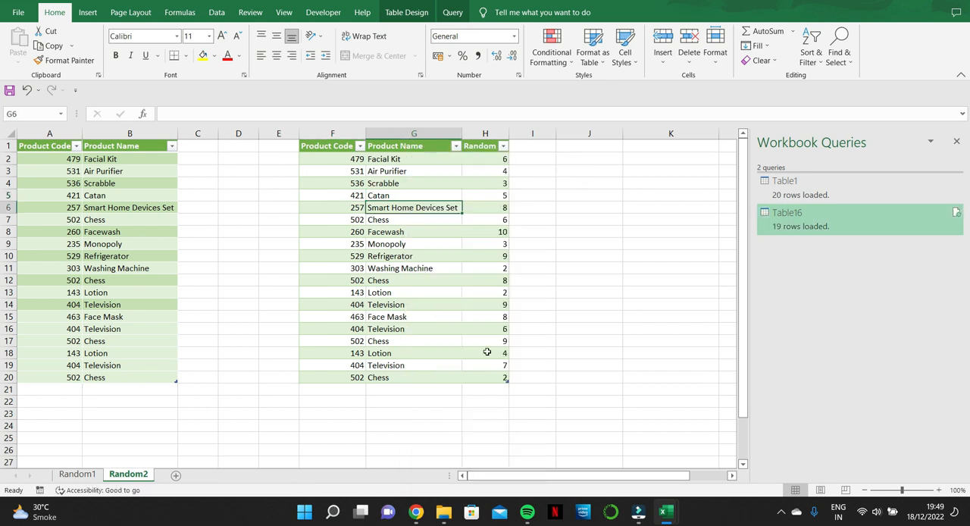